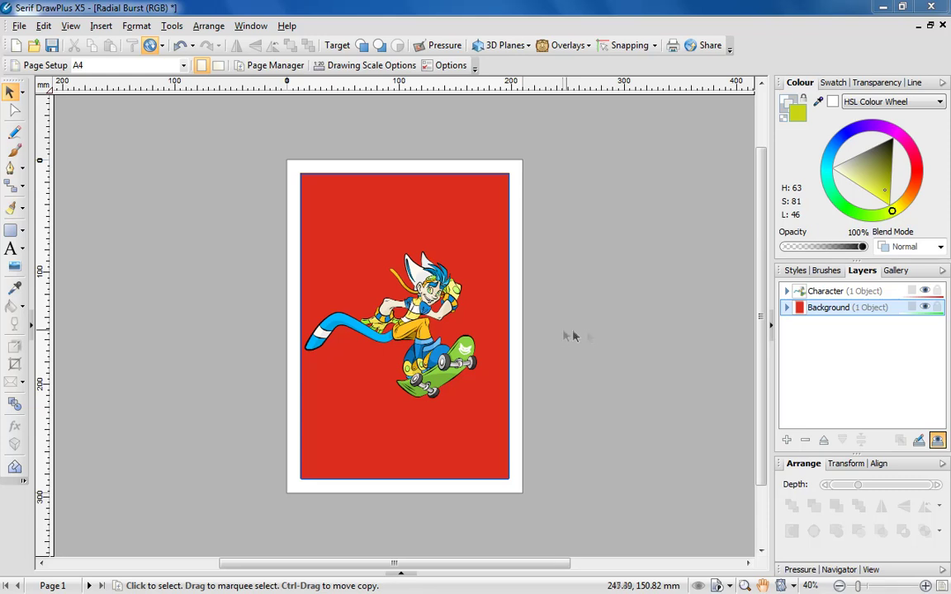
# - Add a new layer named Burst and move it between Character and Background
pyautogui.rightClick(826, 340)
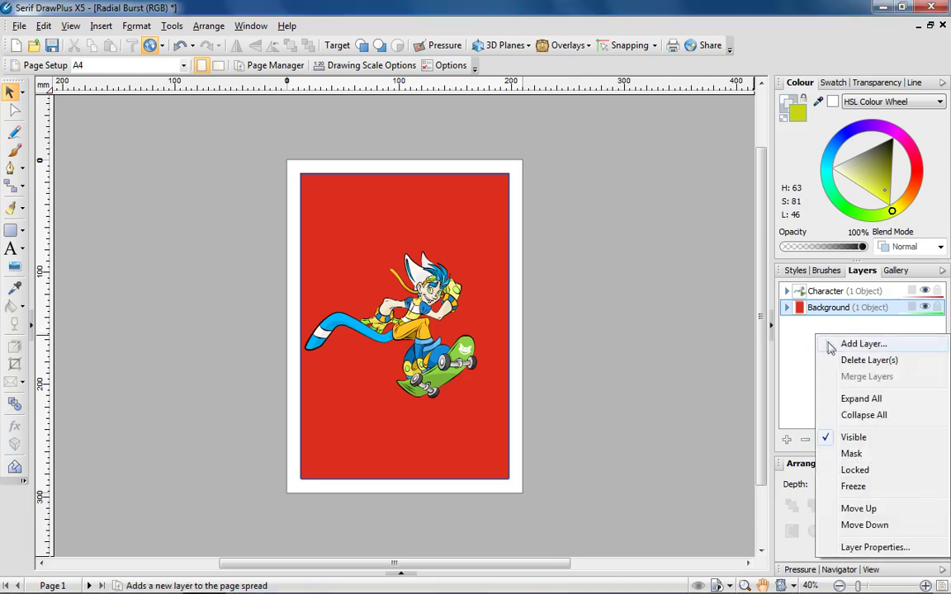
pyautogui.click(830, 345)
pyautogui.write('Burst')
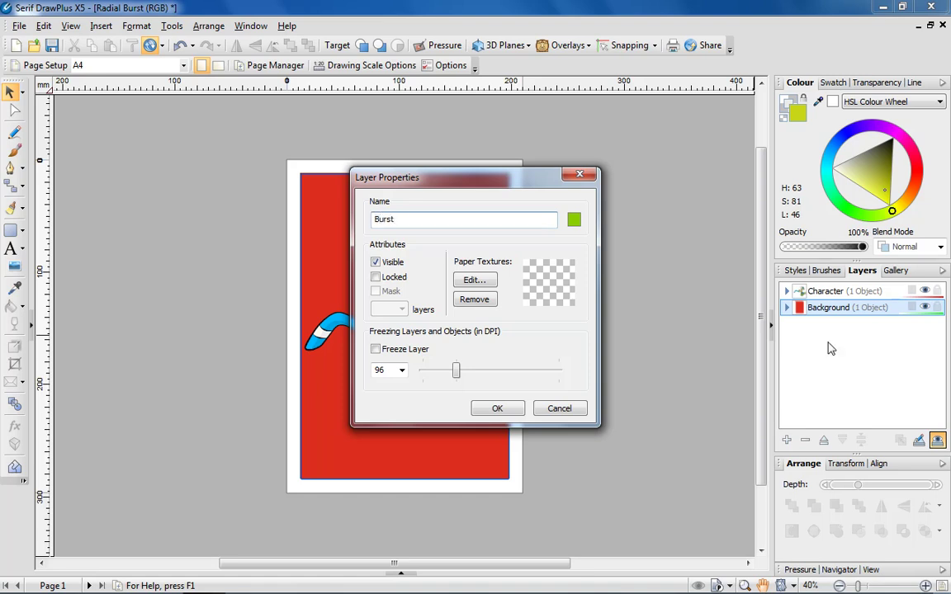
pyautogui.press('Return')
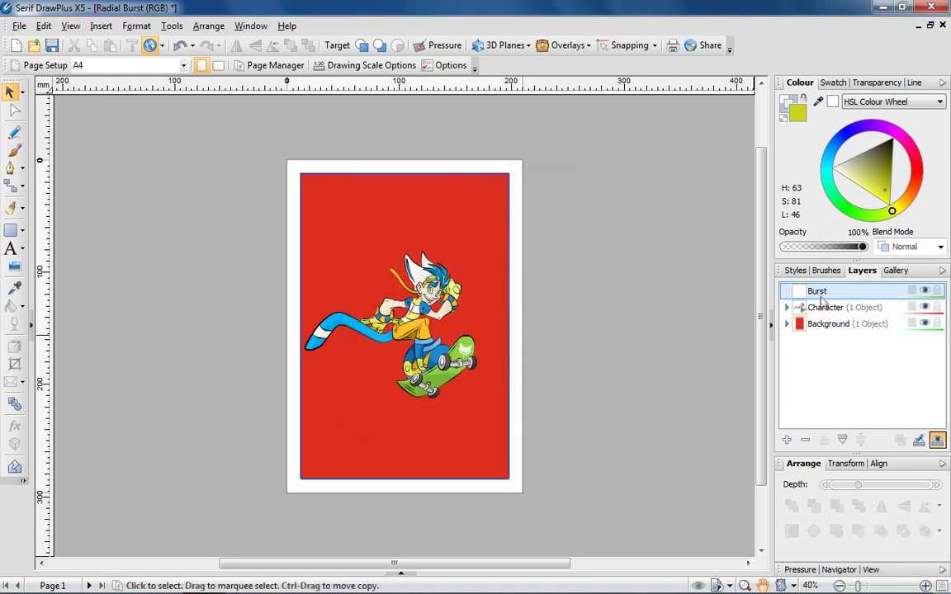
pyautogui.moveTo(815, 291); pyautogui.dragTo(821, 322)
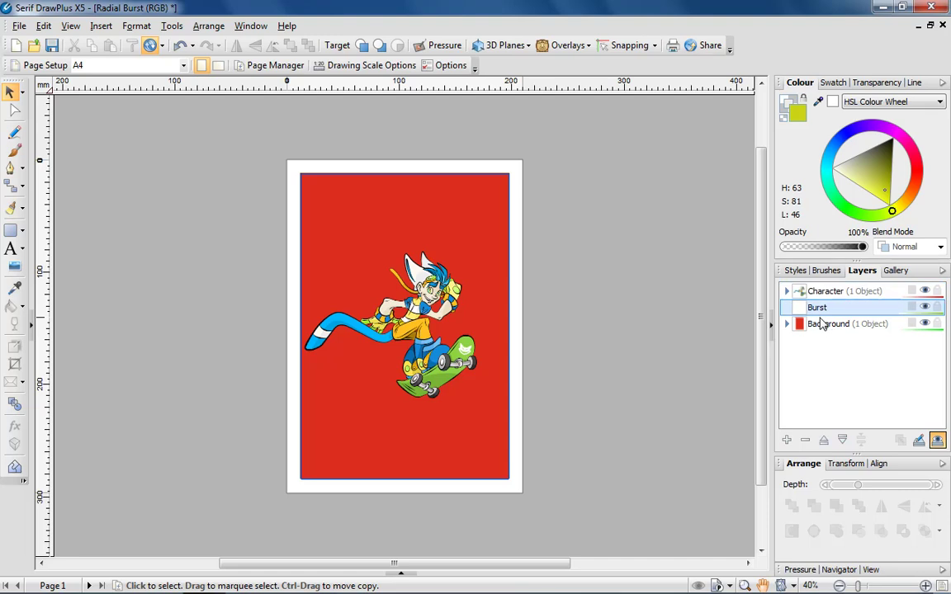
# - Hide the Character and Background layers, make Burst active, and show the snapping grid
pyautogui.click(926, 295)
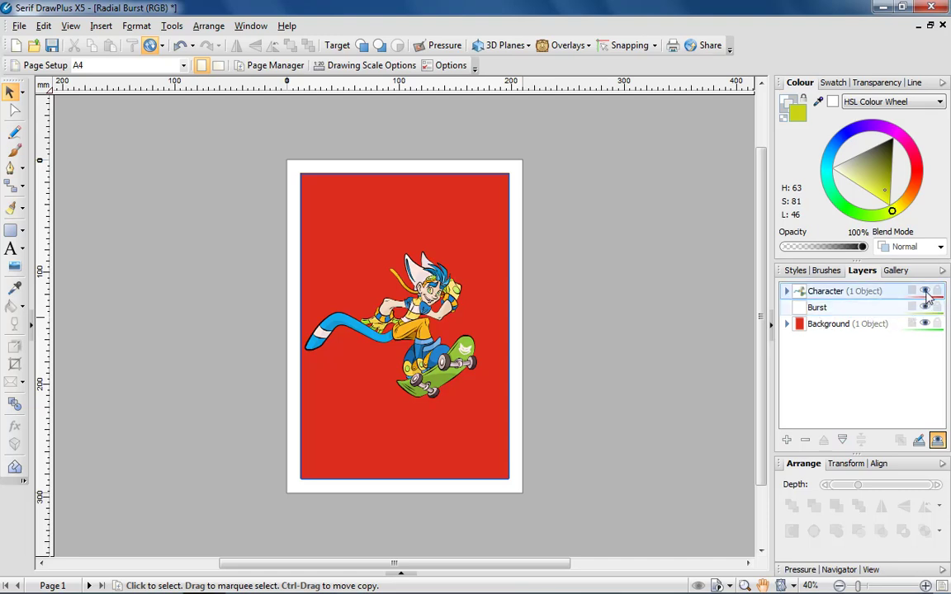
pyautogui.click(925, 292)
pyautogui.click(924, 323)
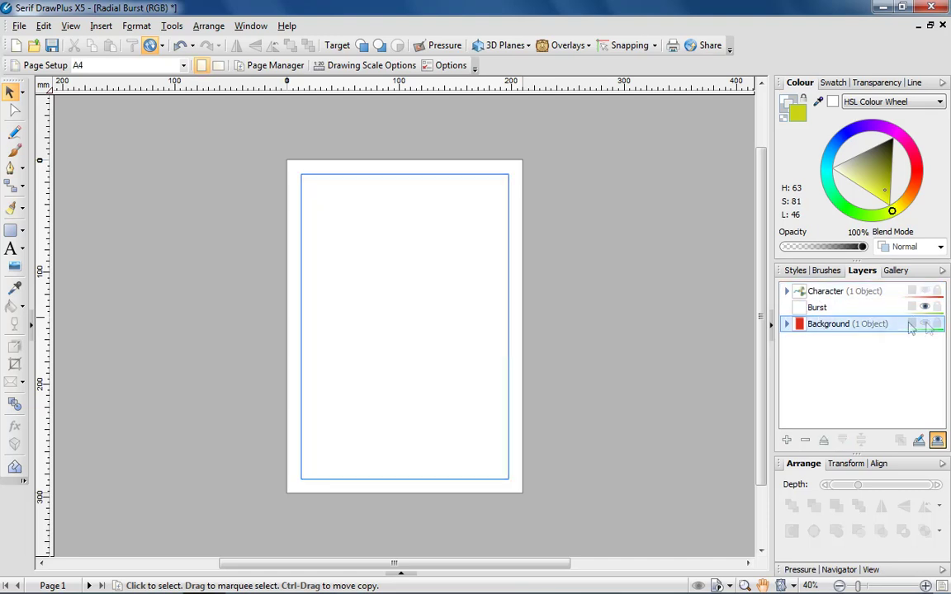
pyautogui.click(823, 310)
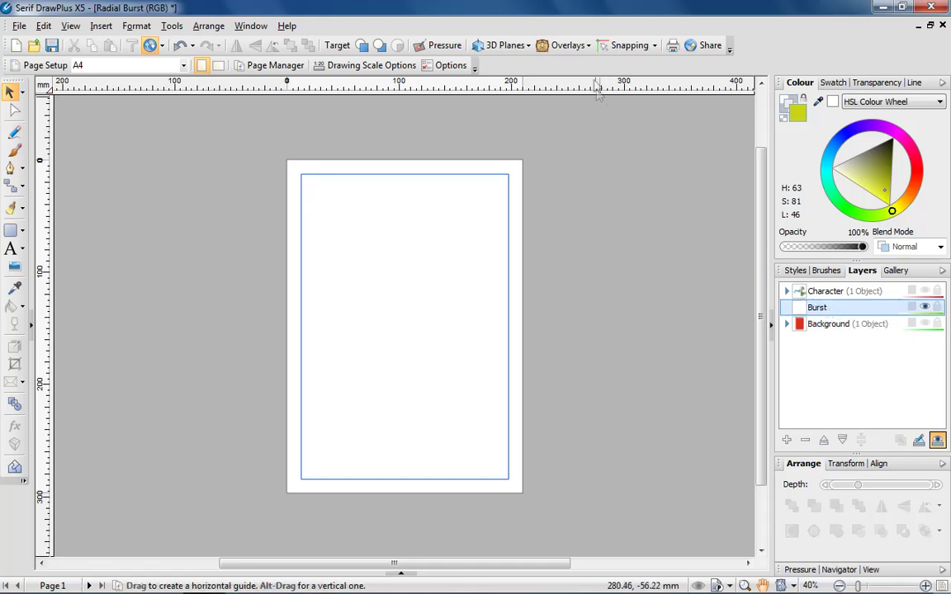
pyautogui.click(590, 48)
pyautogui.click(583, 79)
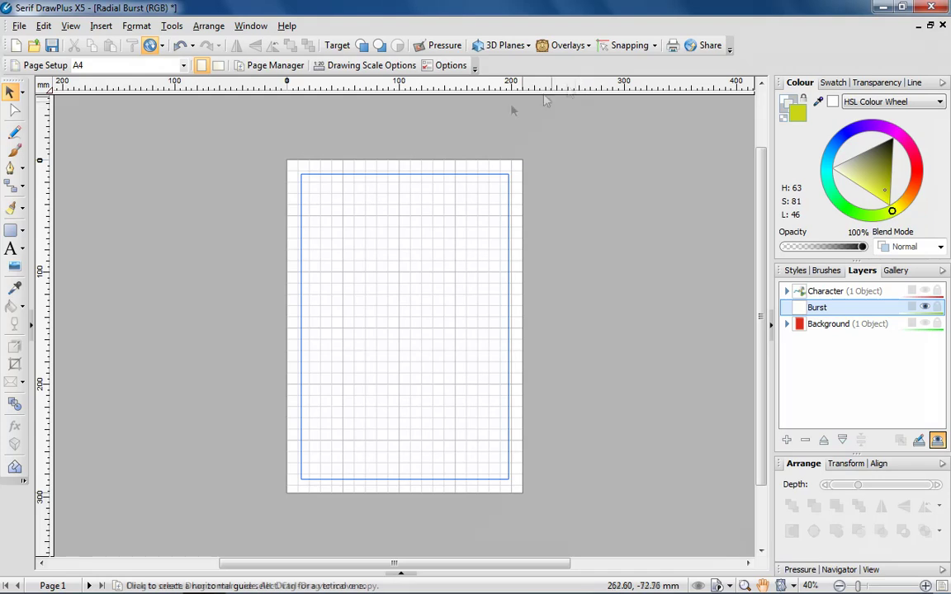
# - Draw a yellow-green Quick Polygon, reduce it to three sides, and stretch it to 179.3 mm tall
pyautogui.click(23, 232)
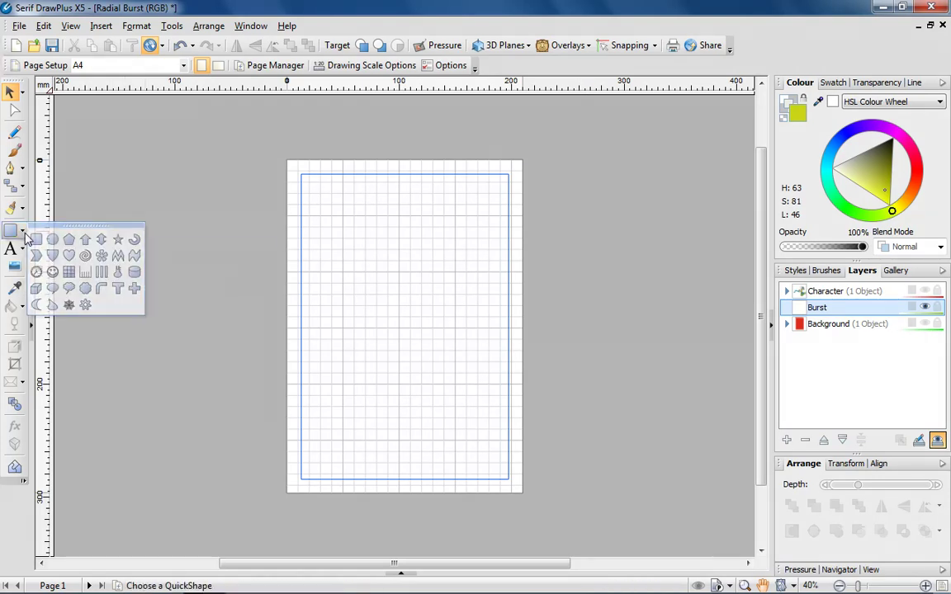
pyautogui.click(69, 241)
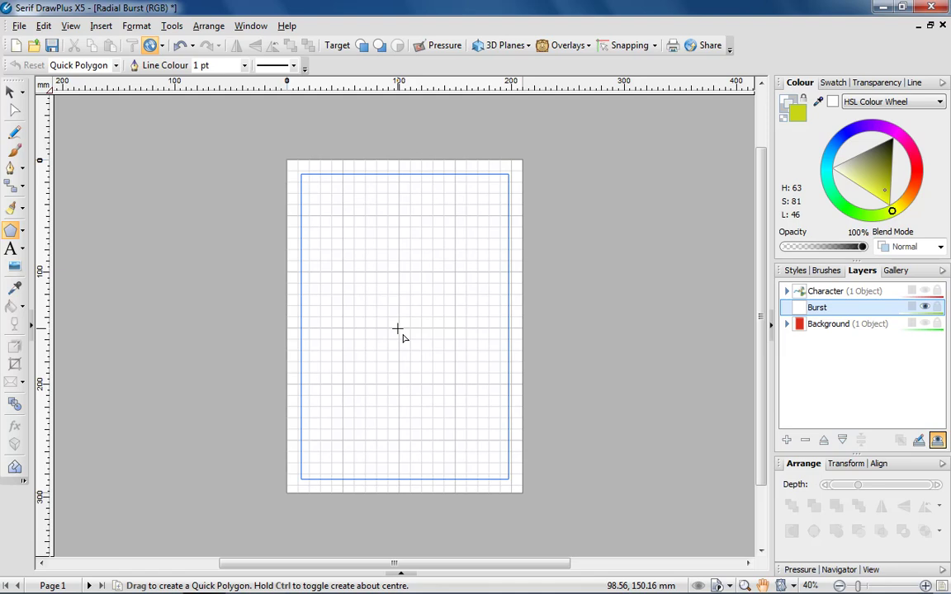
pyautogui.moveTo(397, 329); pyautogui.dragTo(335, 494)
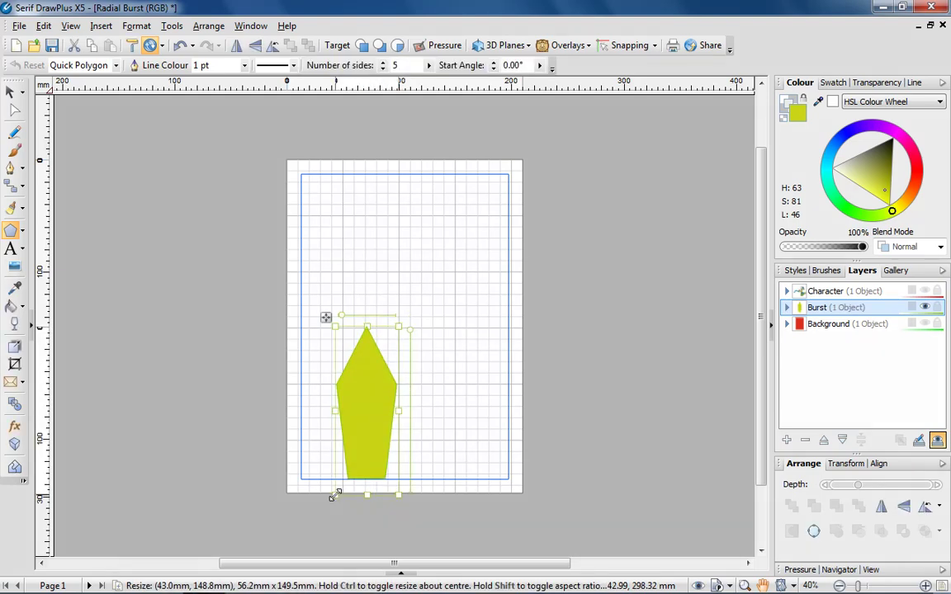
pyautogui.moveTo(339, 318); pyautogui.dragTo(361, 323)
pyautogui.moveTo(399, 494); pyautogui.dragTo(400, 531)
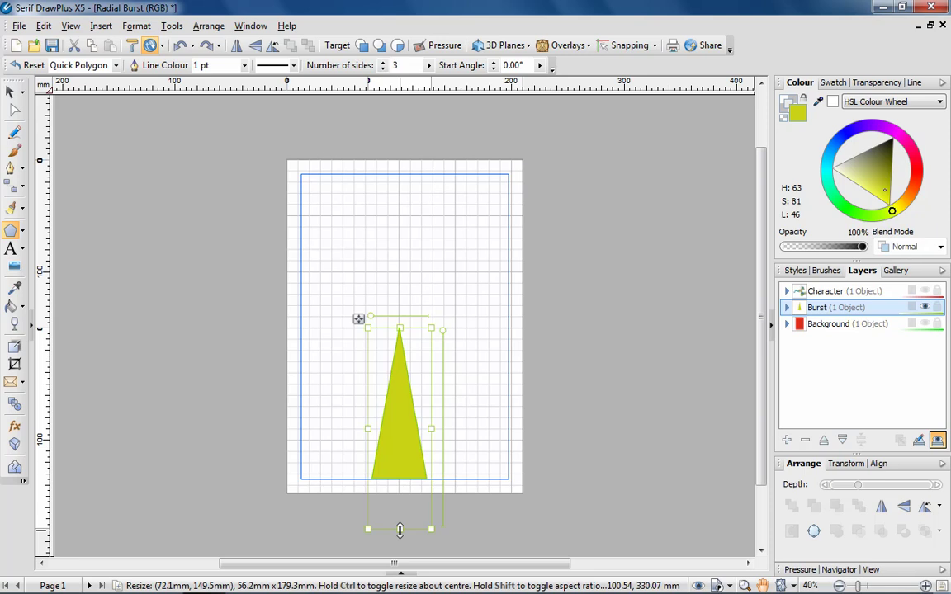
pyautogui.click(490, 525)
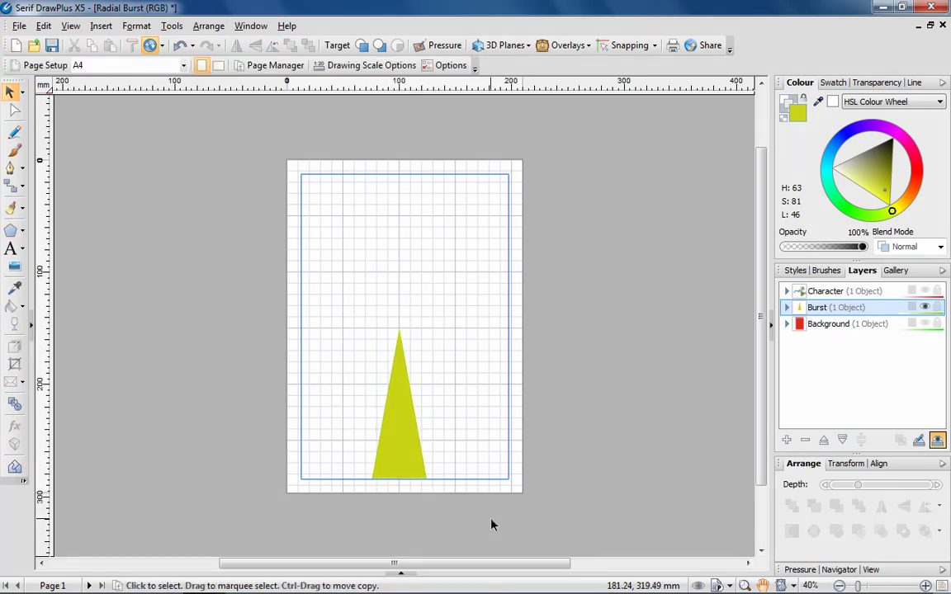
# - Move the triangle's rotation centre up to its apex
pyautogui.click(409, 436)
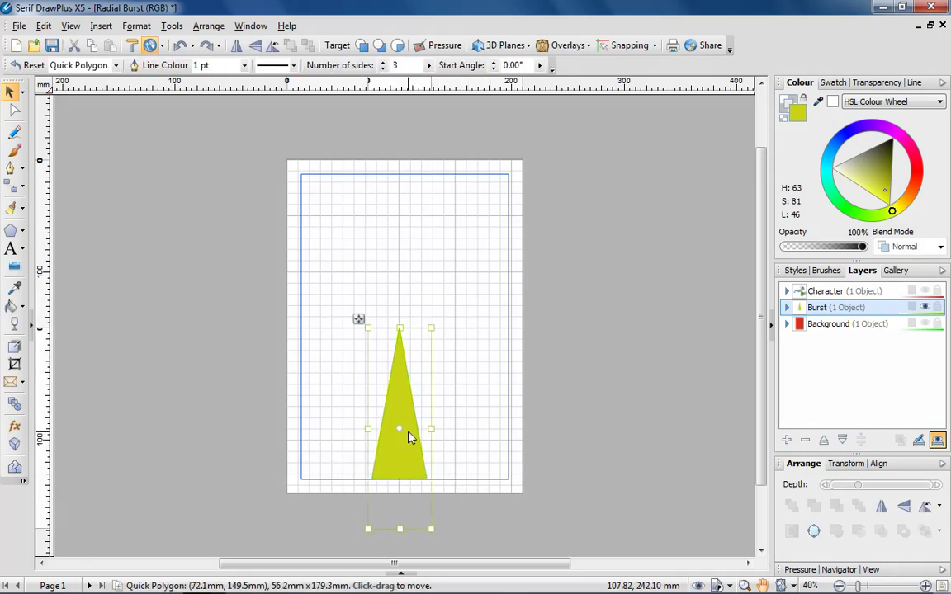
pyautogui.click(409, 435)
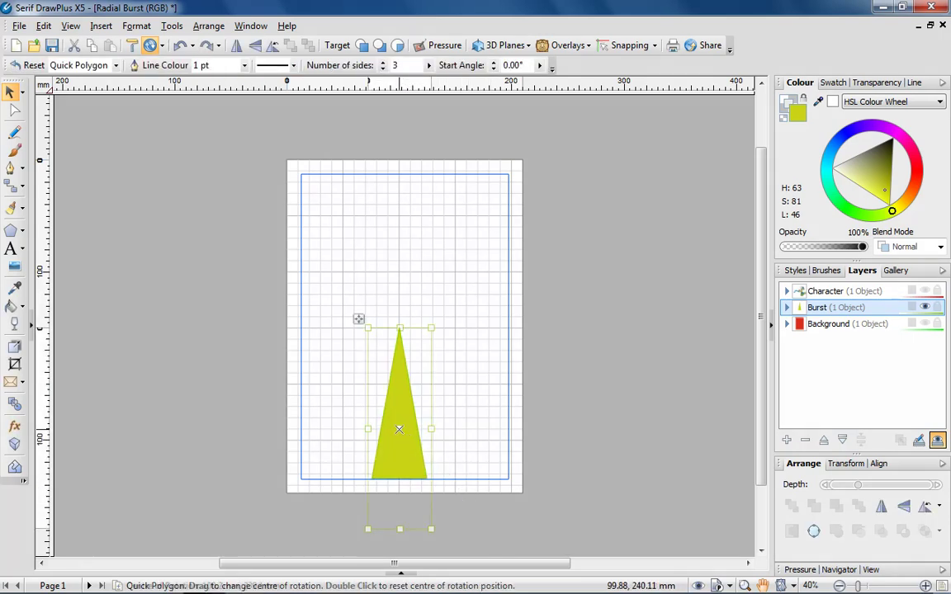
pyautogui.moveTo(400, 428); pyautogui.dragTo(399, 329)
pyautogui.click(494, 335)
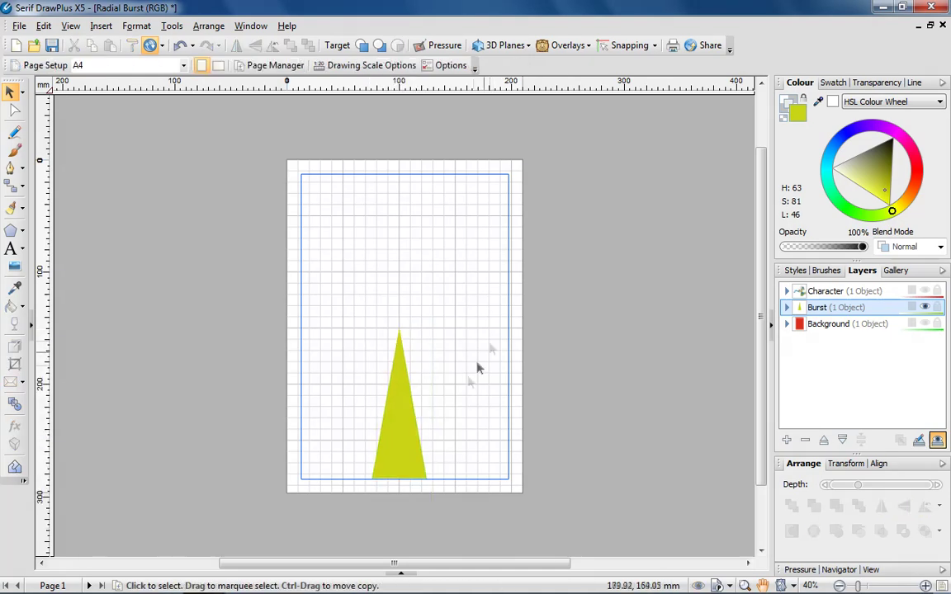
# - Test-rotate the triangle about its apex, then undo the rotation
pyautogui.click(405, 439)
pyautogui.moveTo(432, 531); pyautogui.dragTo(515, 533)
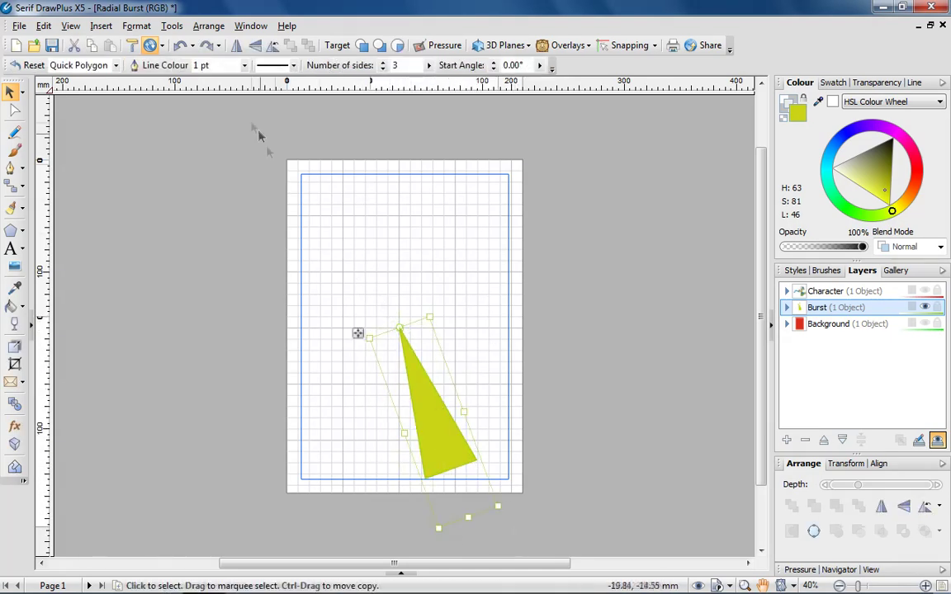
pyautogui.click(180, 46)
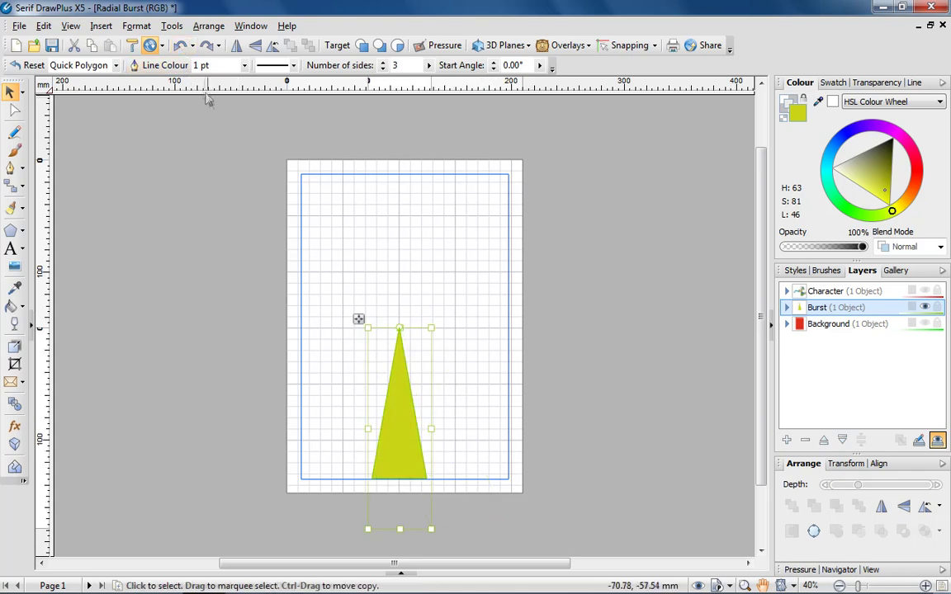
pyautogui.click(173, 26)
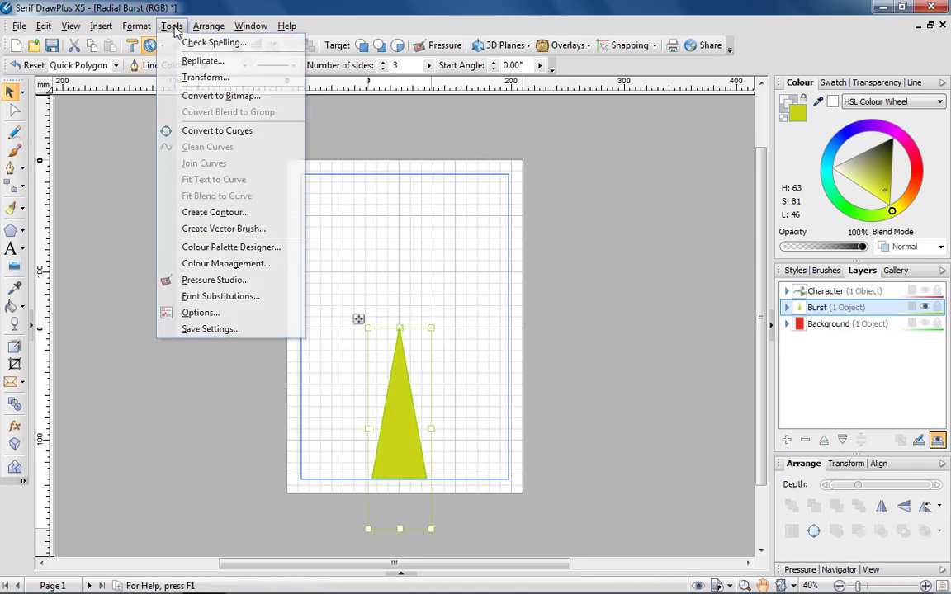
# - Create 12 transformed copies of the triangle, each rotated a further 30°
pyautogui.click(198, 78)
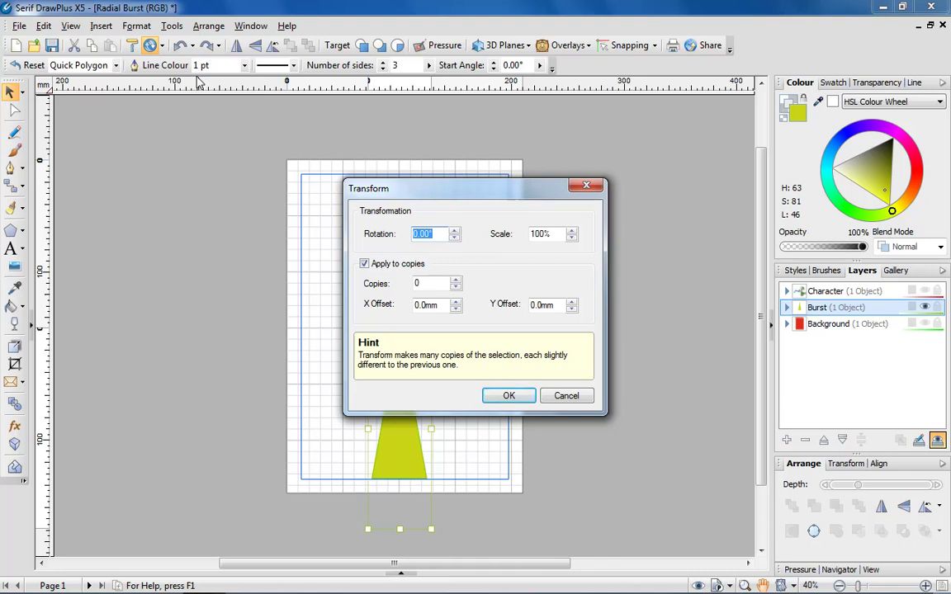
pyautogui.write('30')
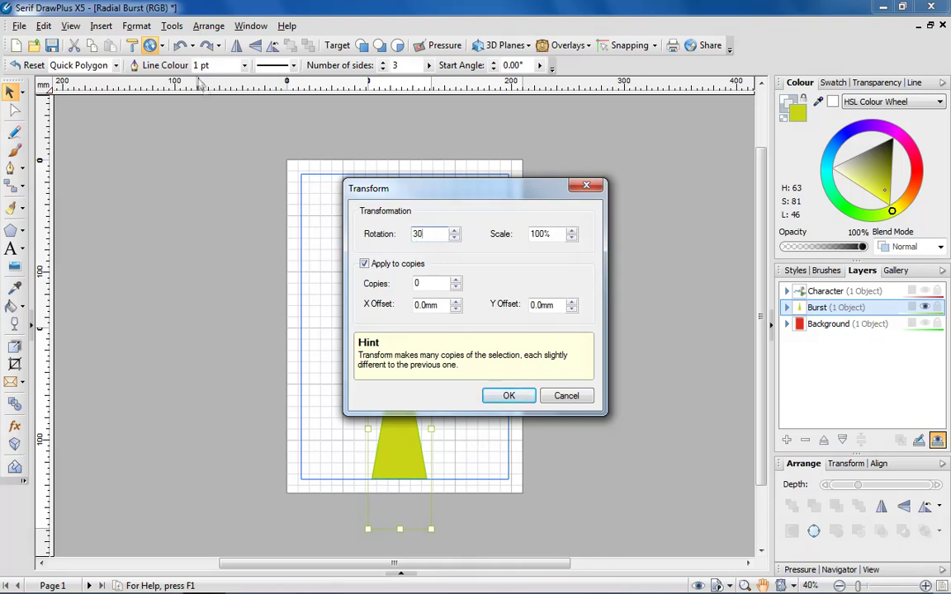
pyautogui.click(421, 284)
pyautogui.write('12')
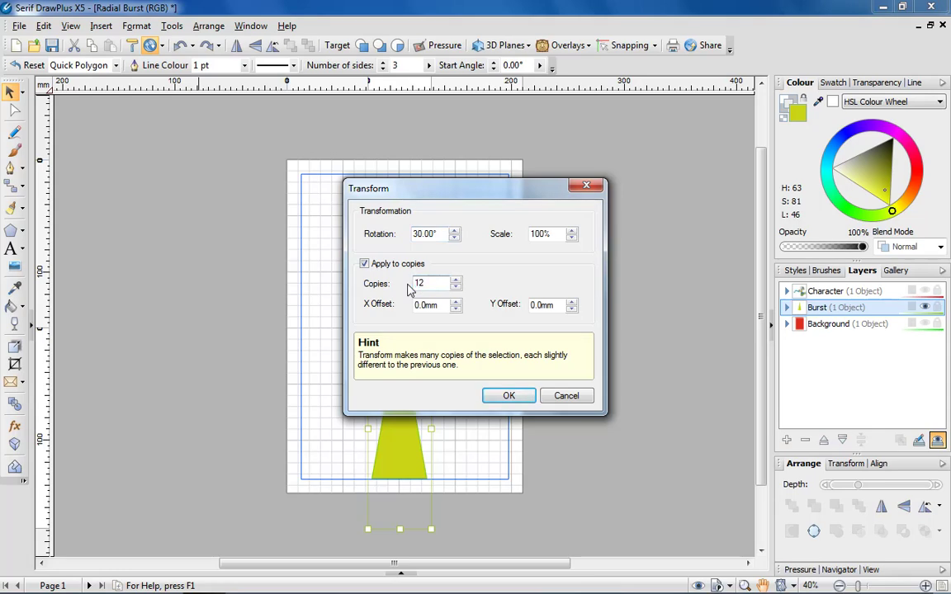
pyautogui.click(507, 397)
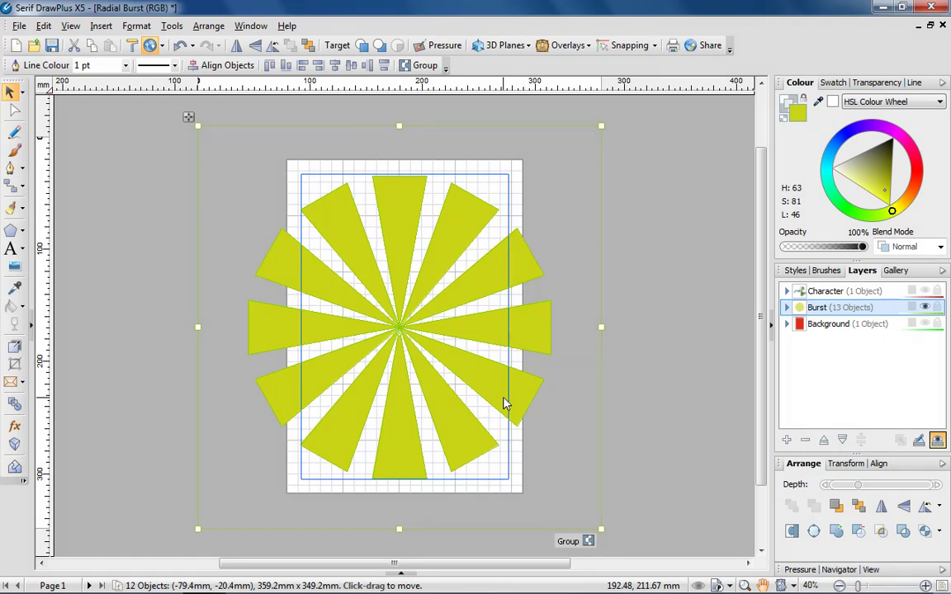
# - Marquee-select the burst rays and group them into one group
pyautogui.click(506, 403)
pyautogui.click(593, 380)
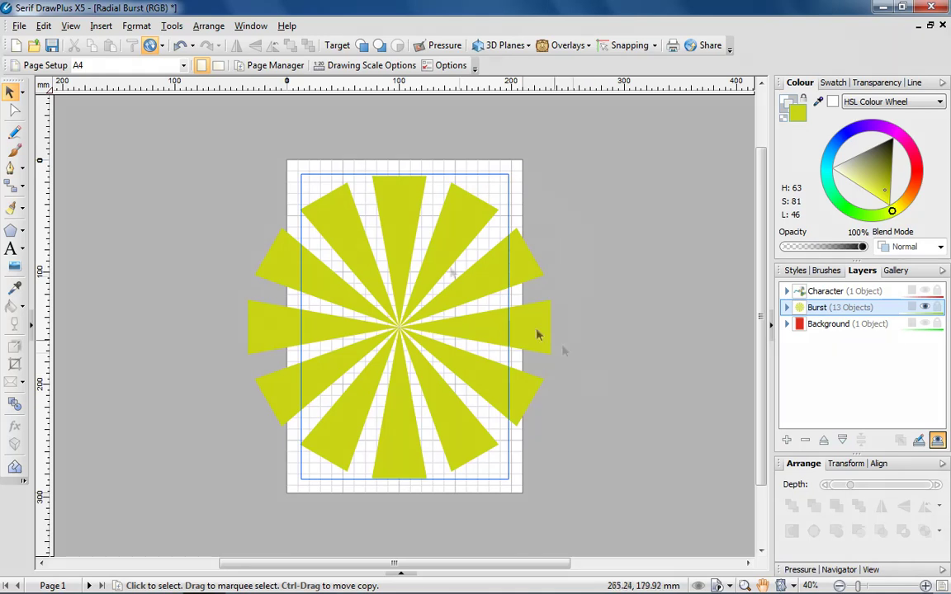
pyautogui.moveTo(216, 159); pyautogui.dragTo(625, 525)
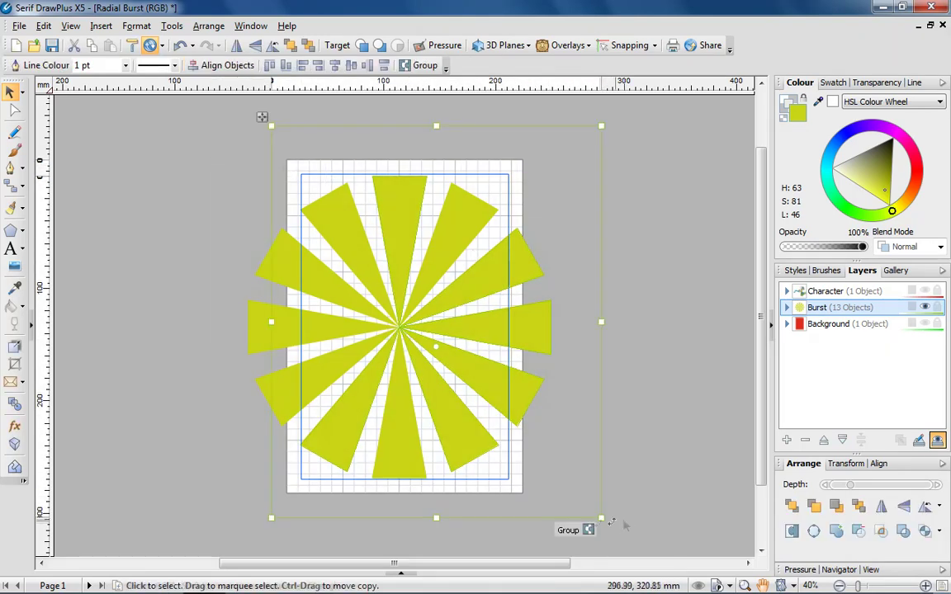
pyautogui.click(588, 530)
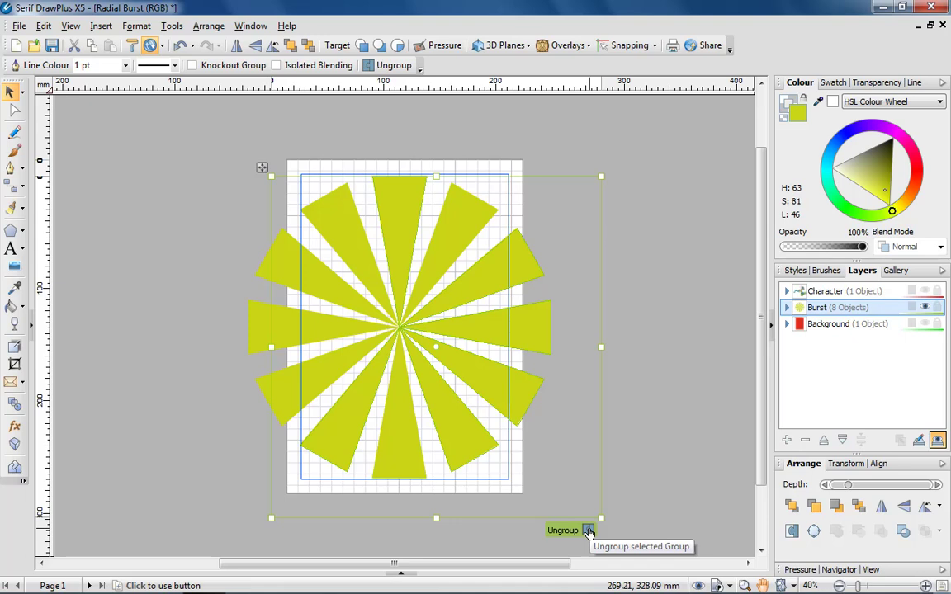
pyautogui.click(588, 530)
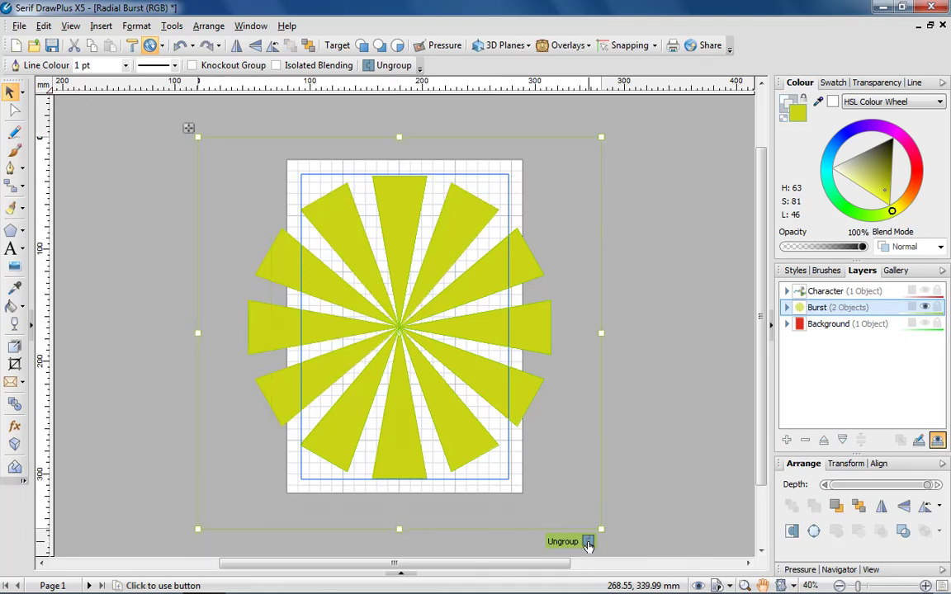
# - Delete the stray duplicate ray and move the burst group back to the page centre
pyautogui.moveTo(507, 385); pyautogui.dragTo(699, 388)
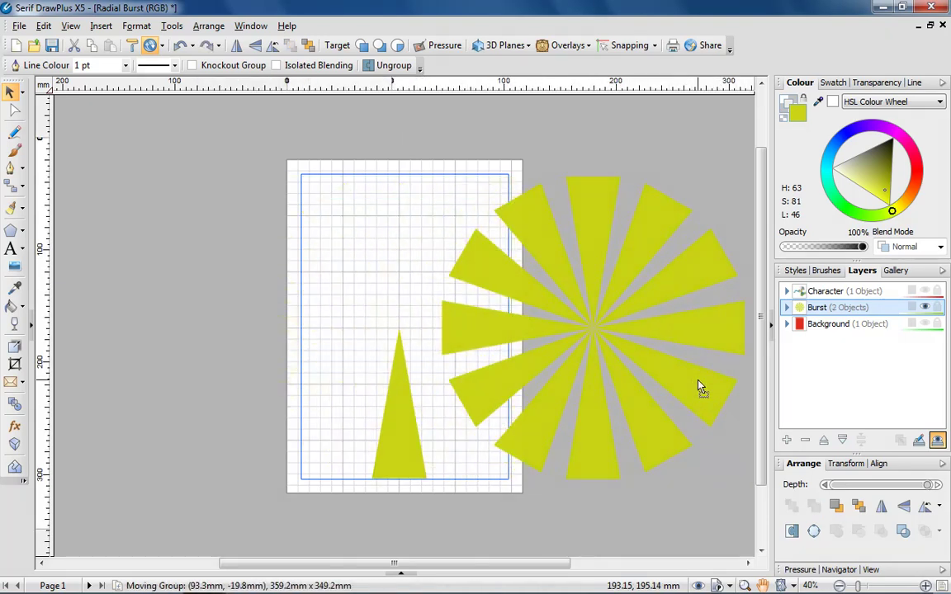
pyautogui.click(403, 419)
pyautogui.press('Delete')
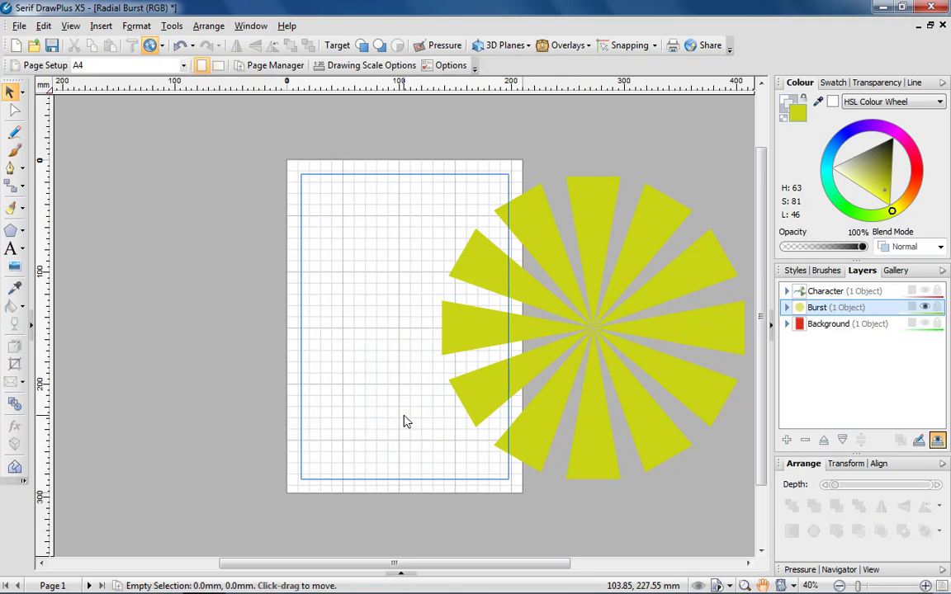
pyautogui.moveTo(490, 403); pyautogui.dragTo(299, 399)
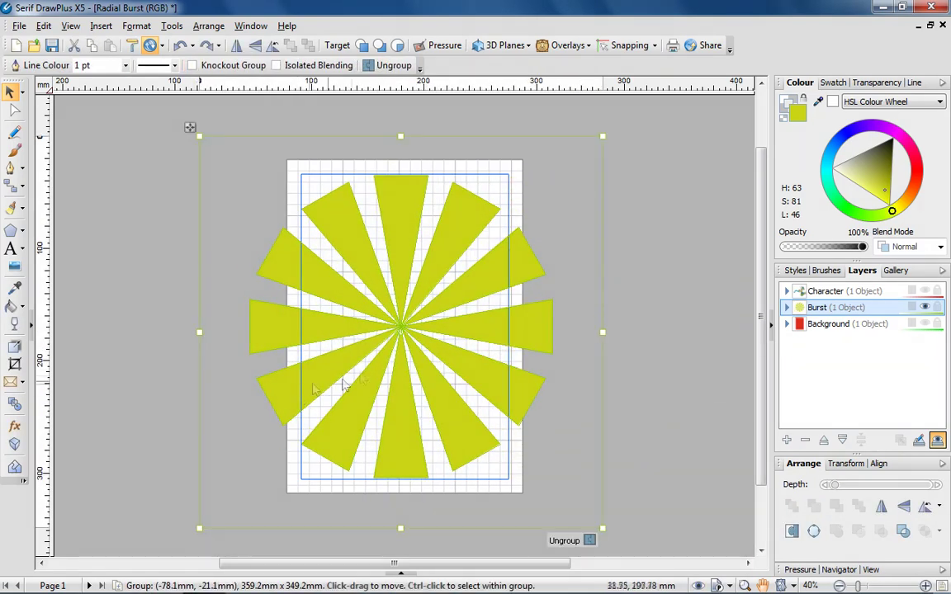
# - Apply a radial transparency so the burst rays fade from the centre outward
pyautogui.click(873, 83)
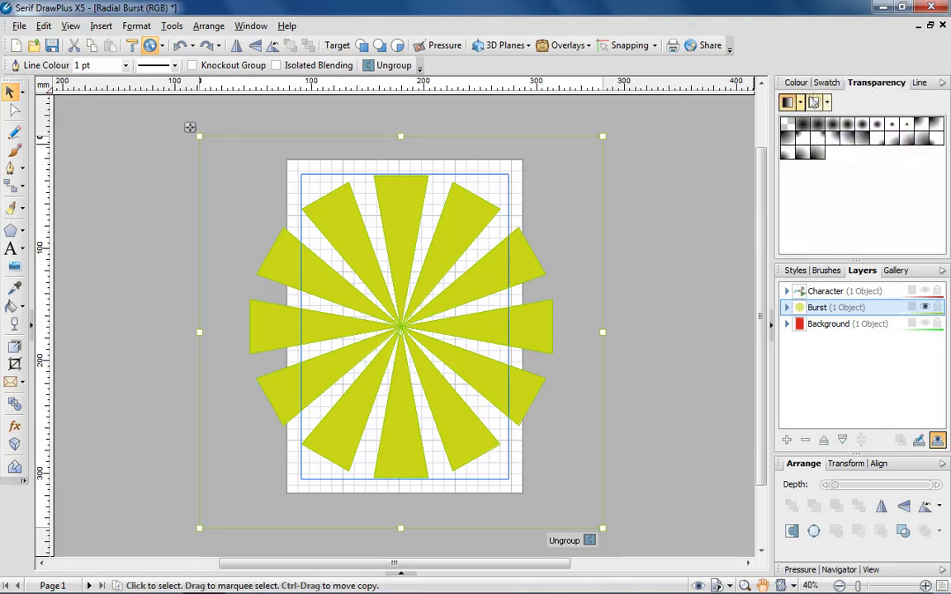
pyautogui.click(800, 102)
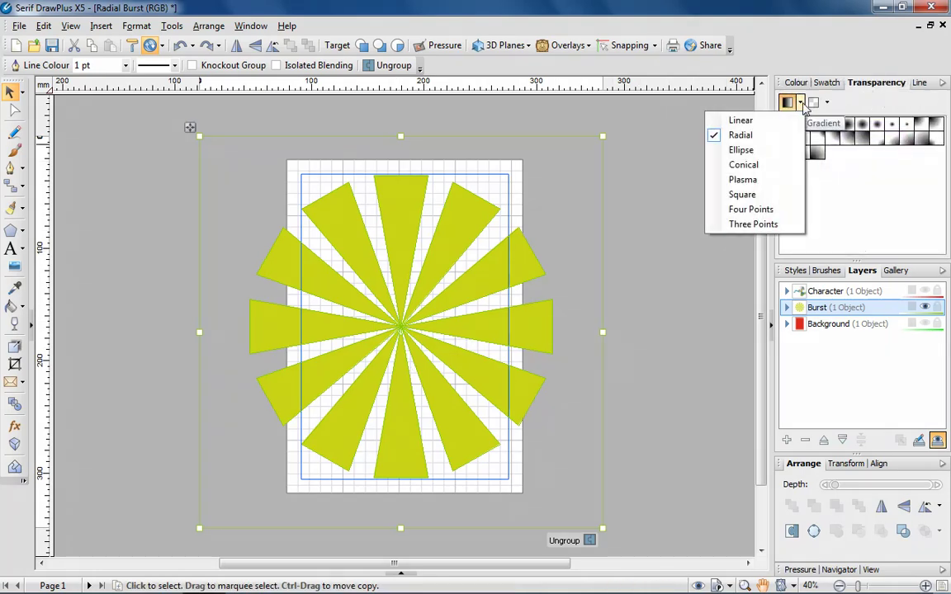
pyautogui.click(747, 135)
pyautogui.click(847, 132)
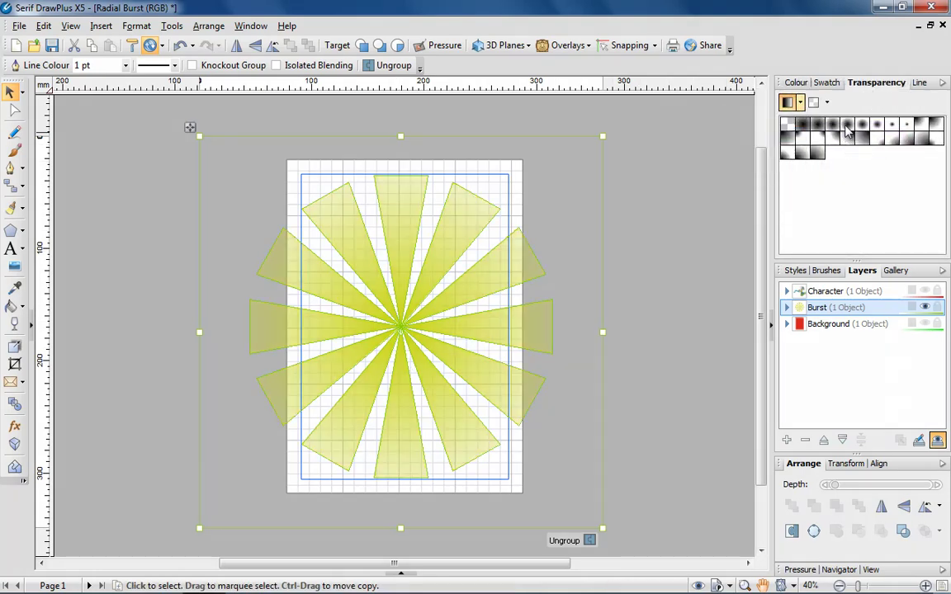
pyautogui.click(681, 210)
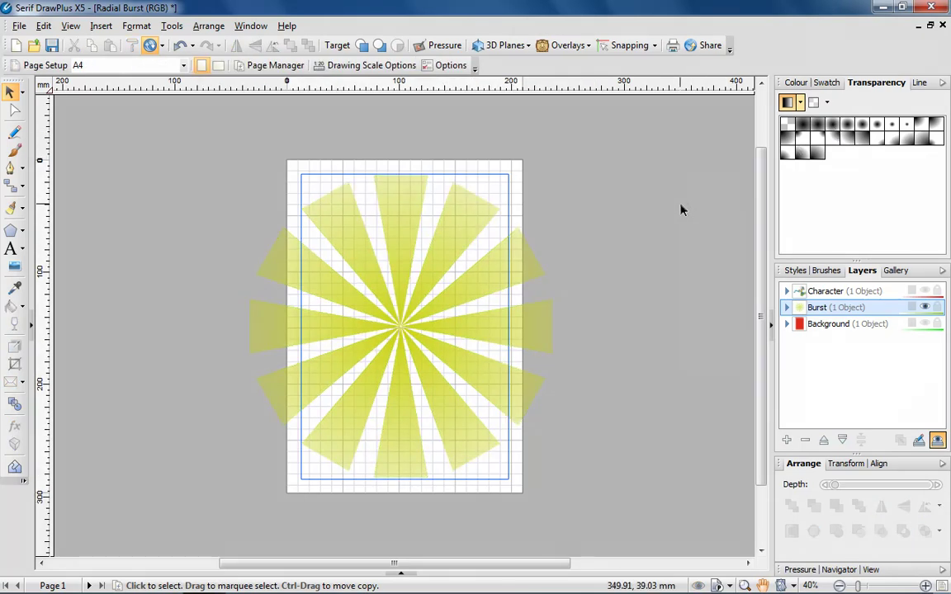
# - Resize the burst group to about 516.6 × 419.9 mm, rays extending past every page edge
pyautogui.click(477, 209)
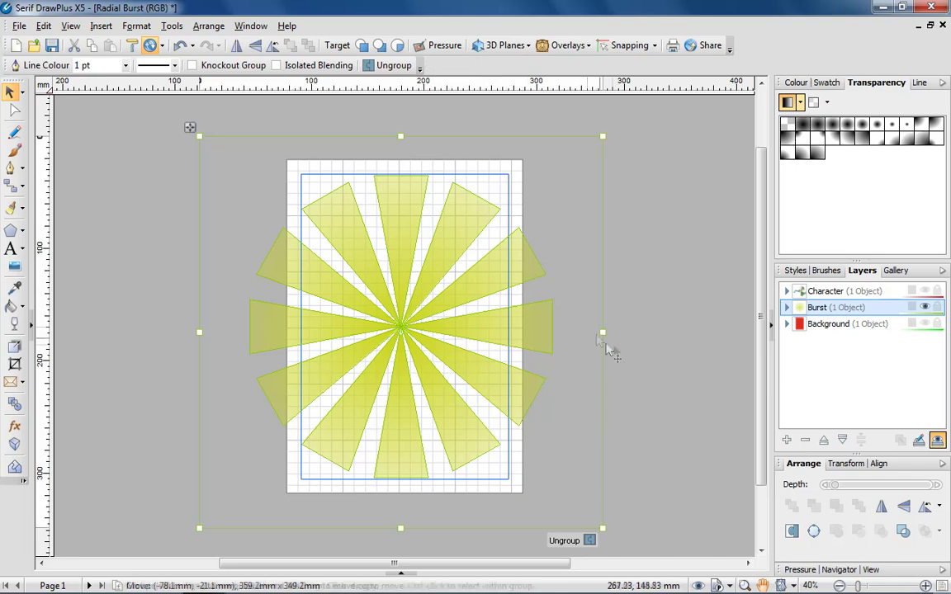
pyautogui.moveTo(602, 332); pyautogui.dragTo(509, 330)
pyautogui.moveTo(200, 331); pyautogui.dragTo(300, 331)
pyautogui.moveTo(404, 136); pyautogui.dragTo(406, 174)
pyautogui.moveTo(403, 526); pyautogui.dragTo(412, 483)
pyautogui.moveTo(431, 324); pyautogui.dragTo(426, 332)
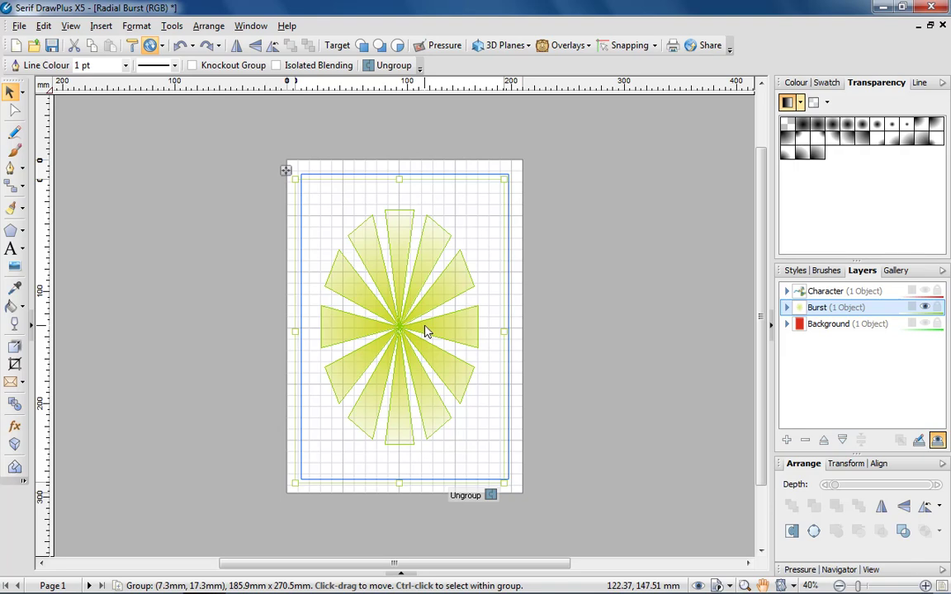
pyautogui.moveTo(504, 179); pyautogui.dragTo(687, 97)
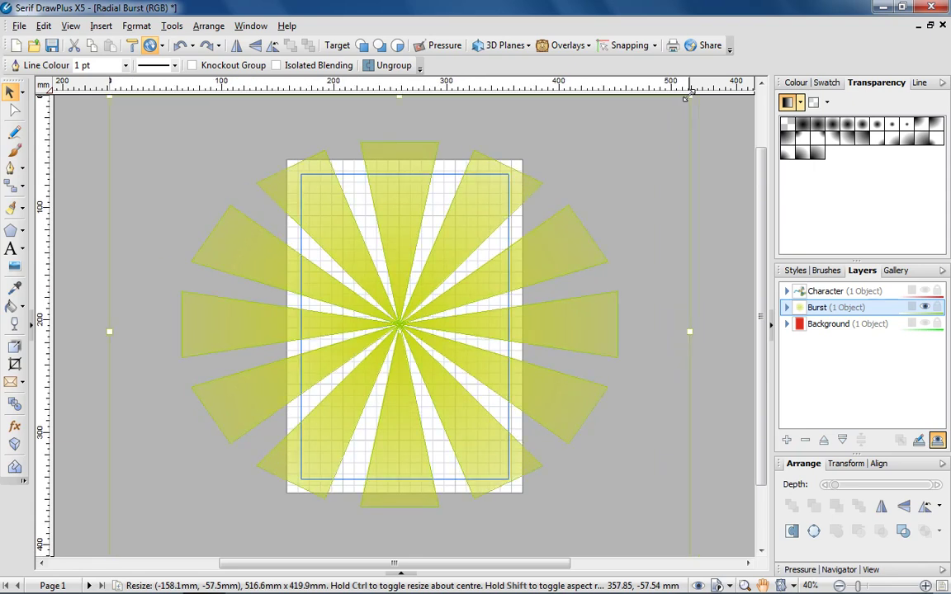
pyautogui.click(924, 290)
pyautogui.click(924, 323)
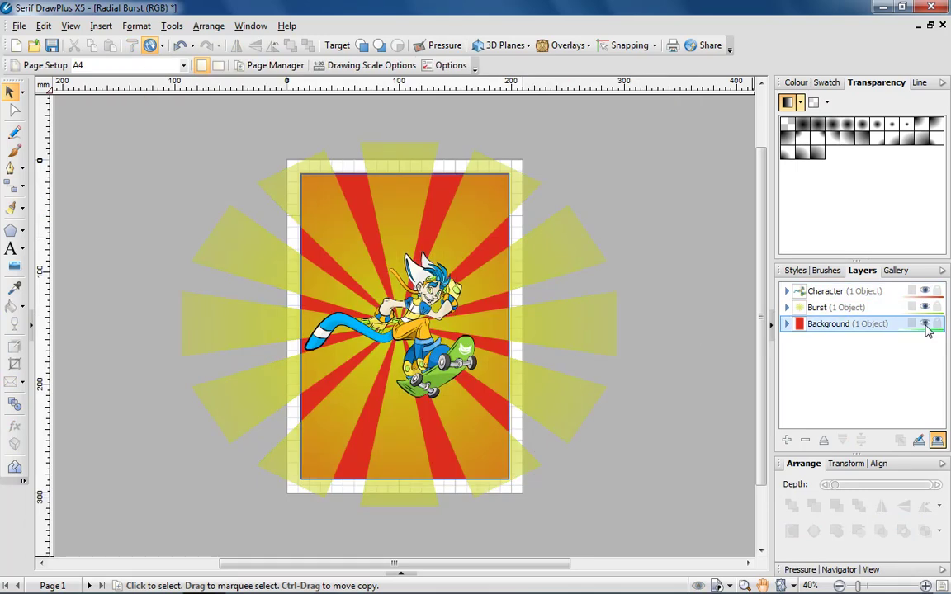
pyautogui.click(925, 323)
pyautogui.click(924, 291)
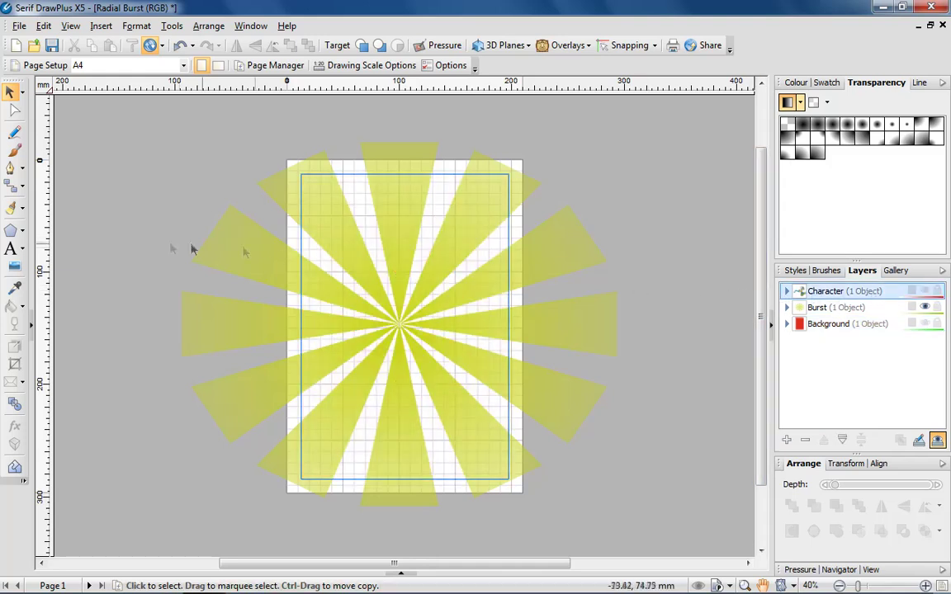
# - Draw a Quick Rectangle over the page margins on the Burst layer
pyautogui.click(22, 232)
pyautogui.click(35, 240)
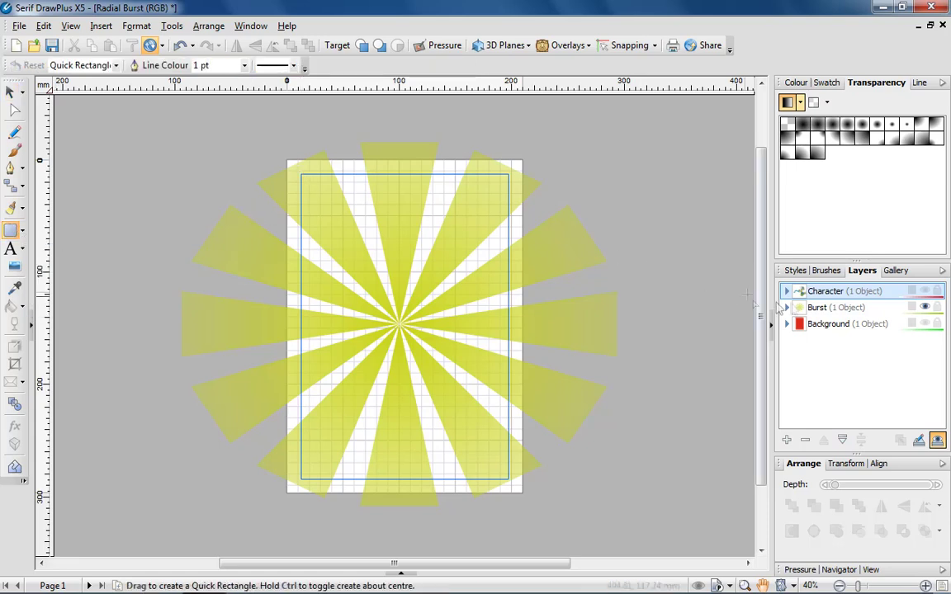
pyautogui.click(817, 307)
pyautogui.moveTo(300, 174); pyautogui.dragTo(509, 482)
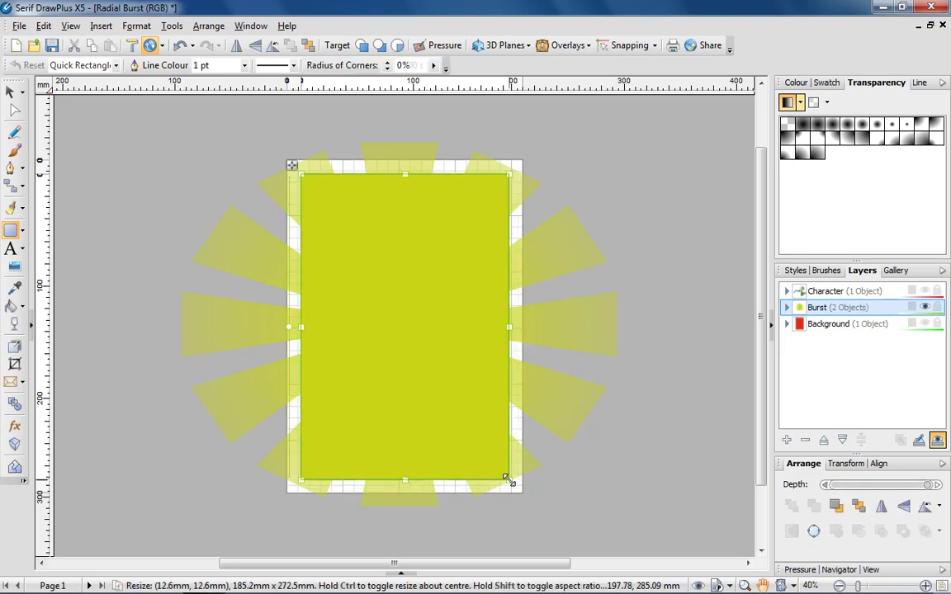
# - Remove the rectangle's fill and select both objects on the Burst layer
pyautogui.click(798, 83)
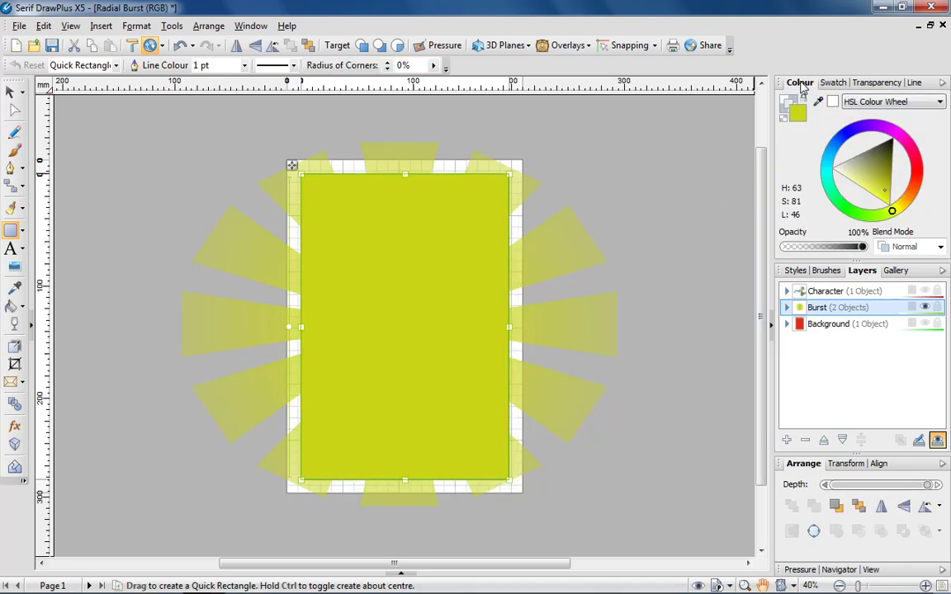
pyautogui.click(785, 121)
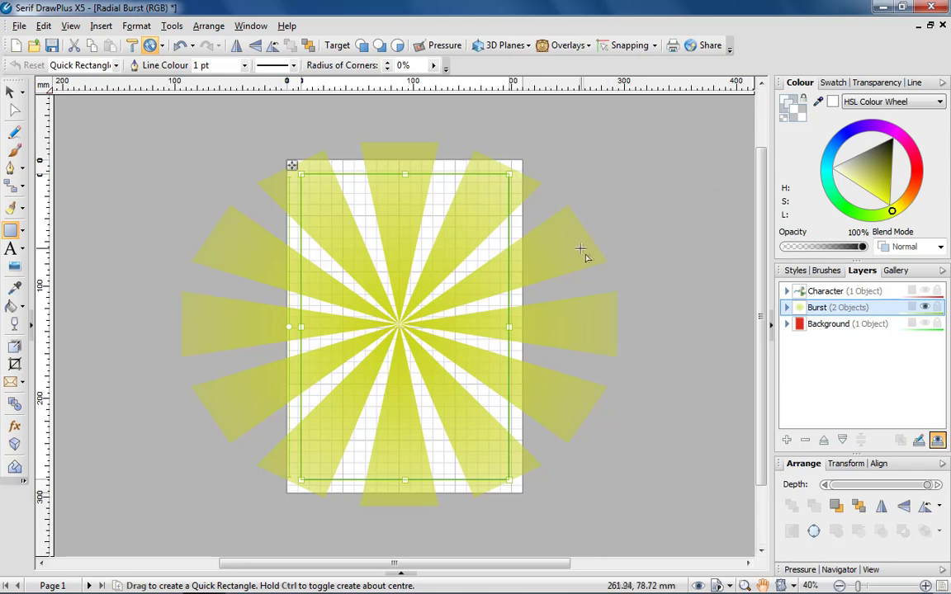
pyautogui.press('Escape')
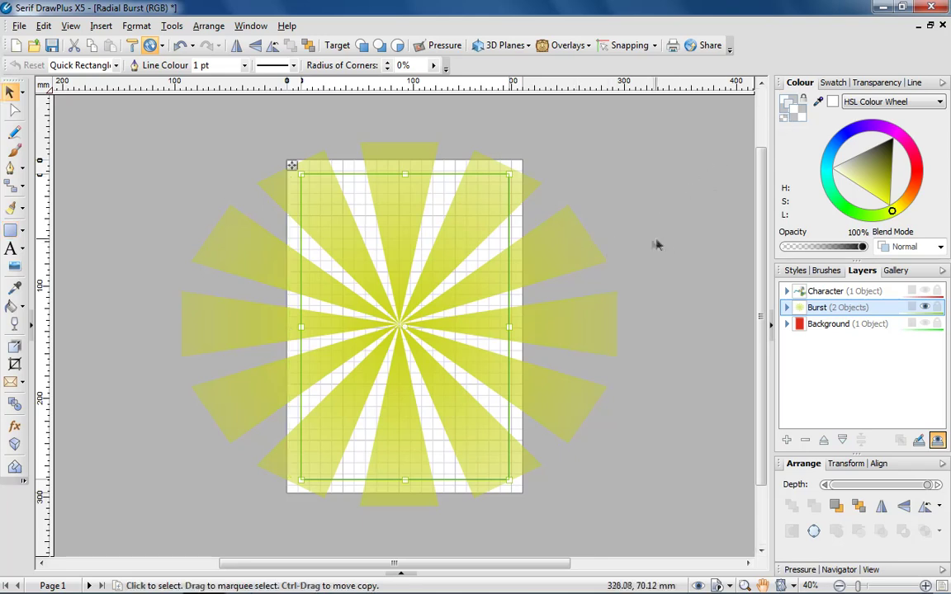
pyautogui.hotkey('ctrl', 'a')
# - Crop the burst to the margin rectangle using Crop to Top Object
pyautogui.click(696, 360)
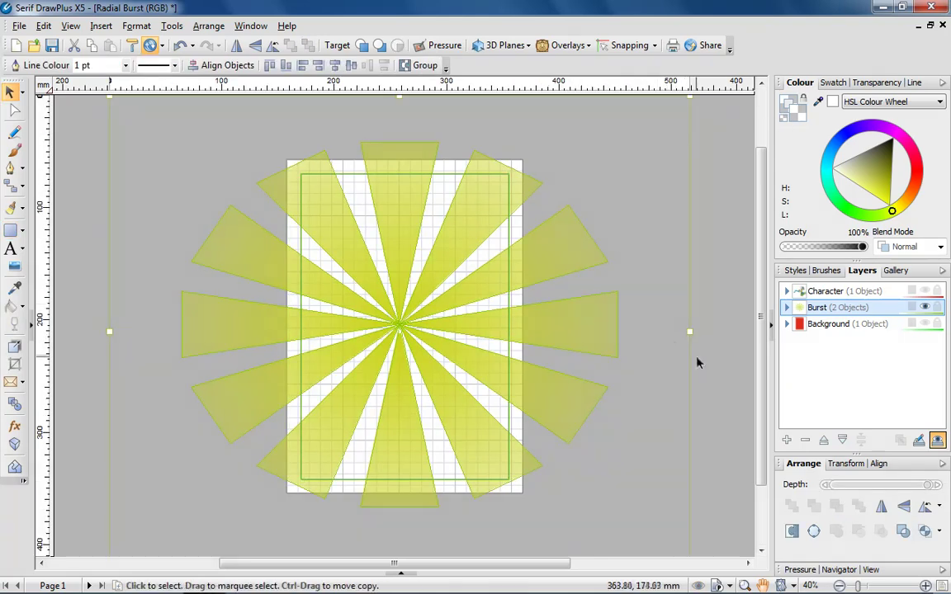
pyautogui.click(939, 532)
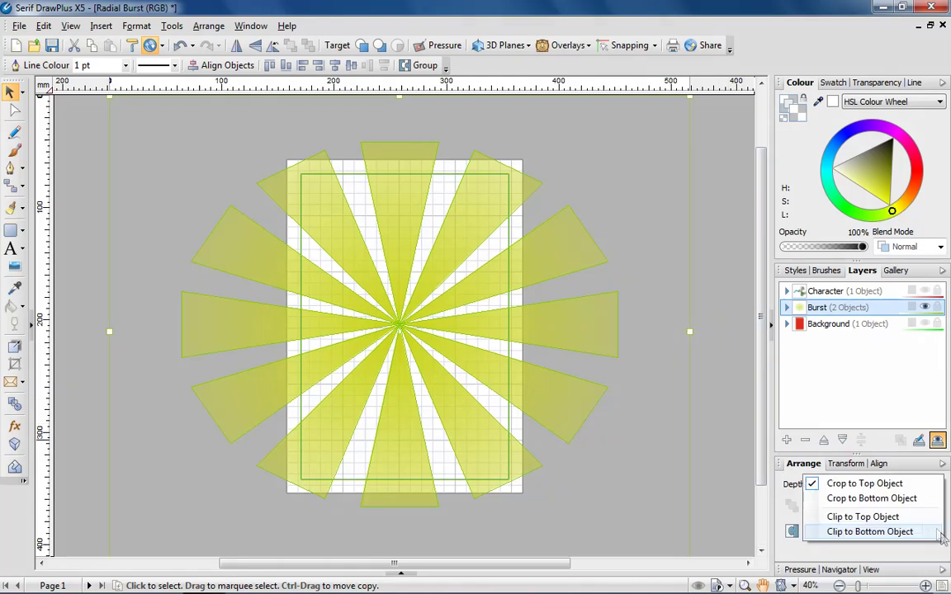
pyautogui.click(889, 489)
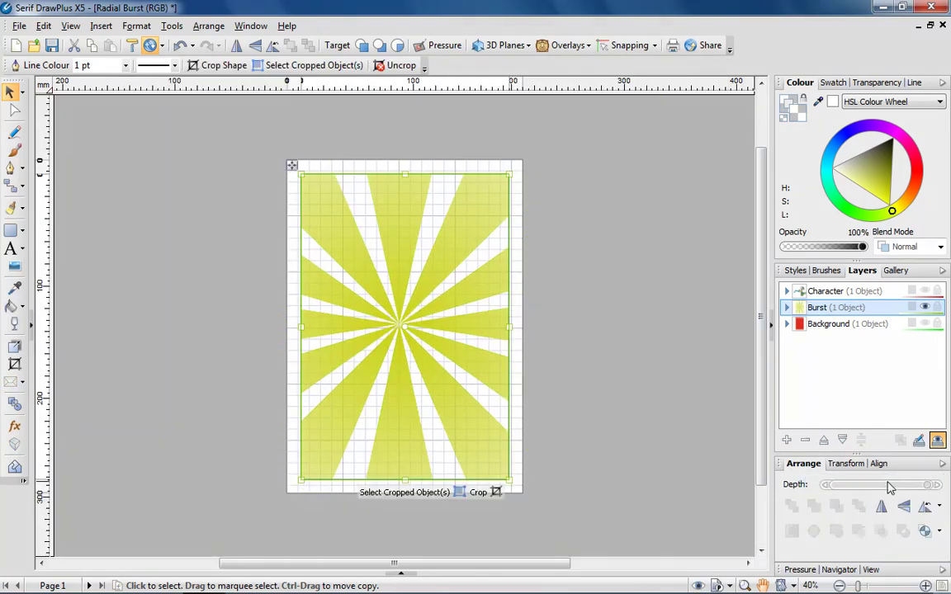
pyautogui.click(621, 306)
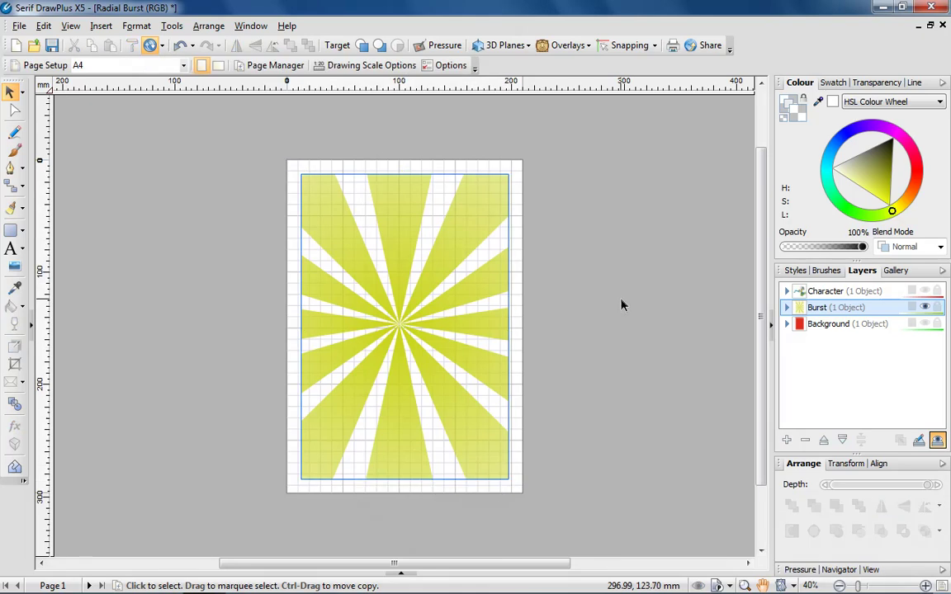